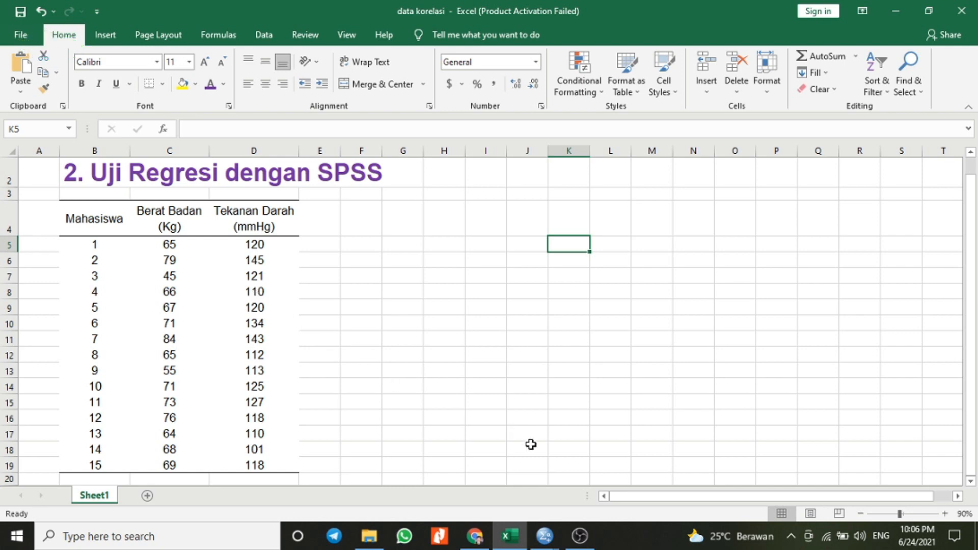
Switch to the SPSS Data Editor and define two variables, named Y in row 1 and X in row 2
left_click(545, 536)
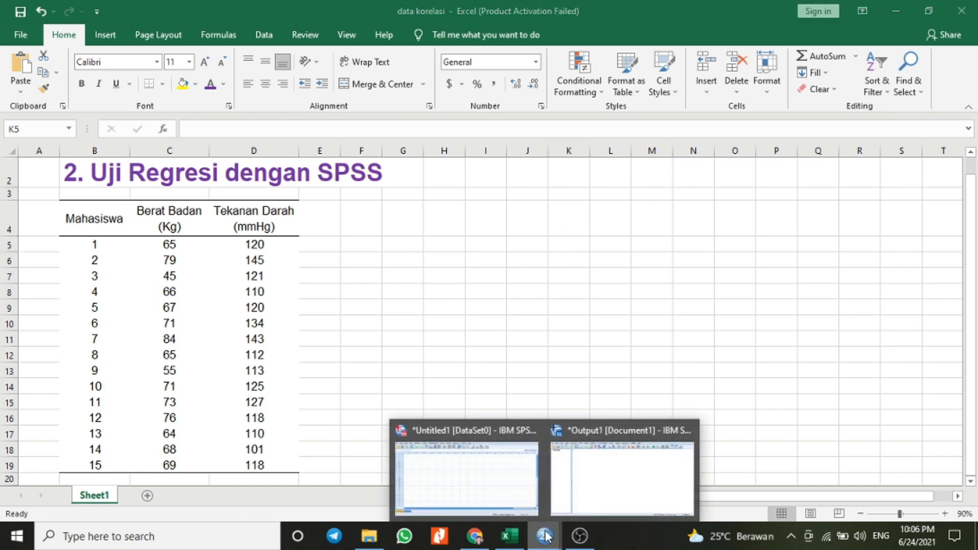
left_click(497, 459)
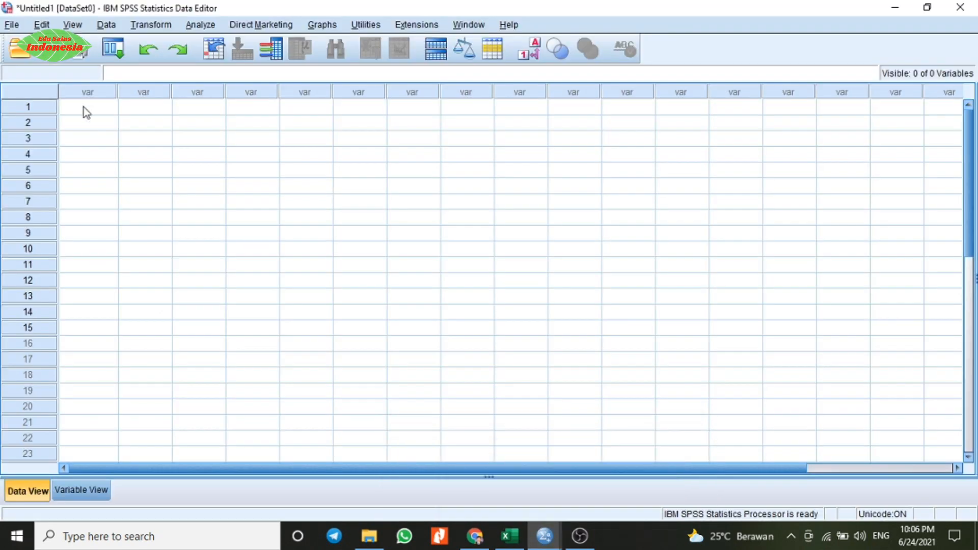
left_click(89, 491)
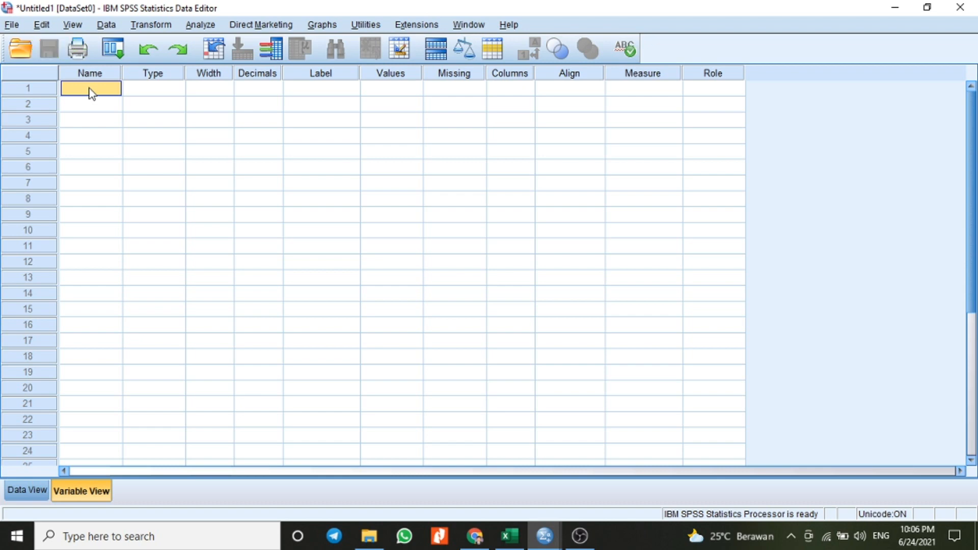
type("X")
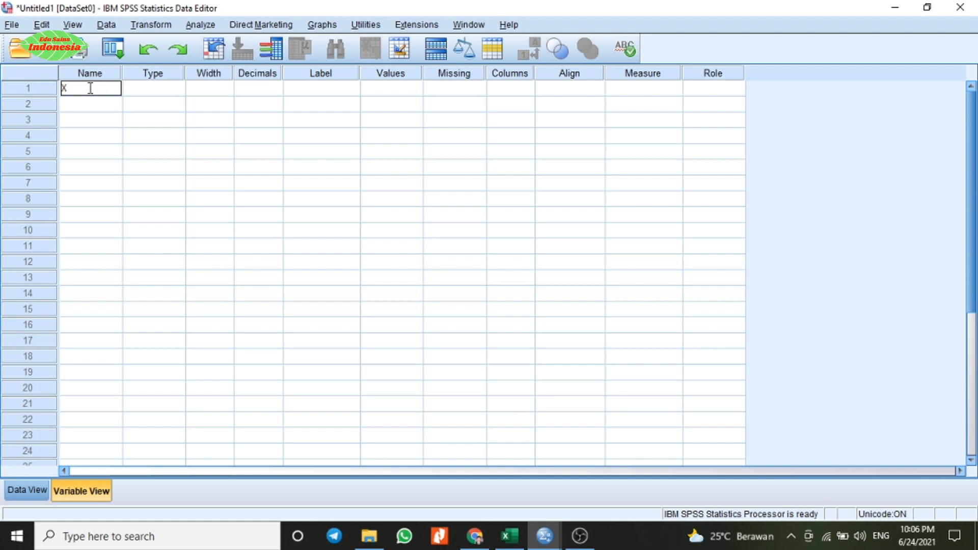
key("BackSpace")
type("Y")
left_click(92, 107)
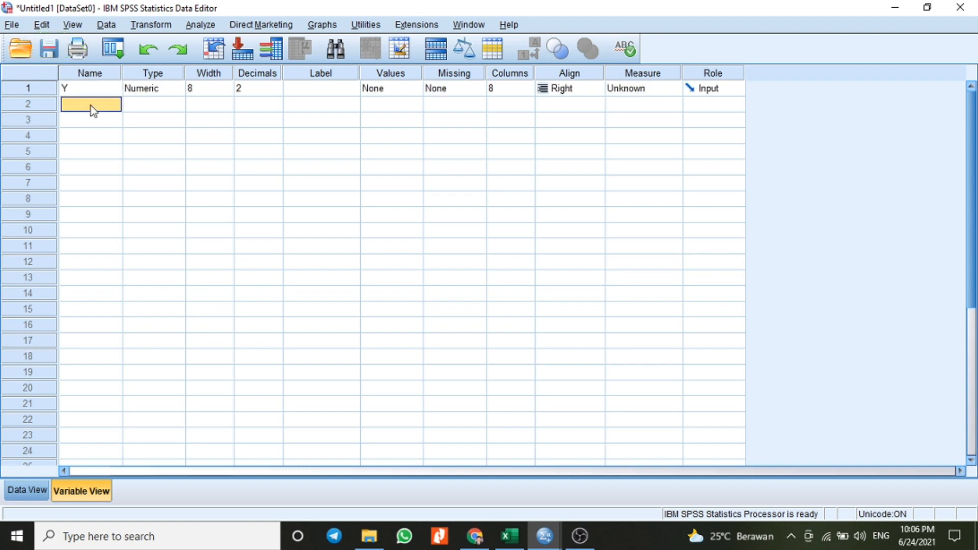
type("X")
Set the decimals of both variables, Y and X, to 0
left_click(264, 88)
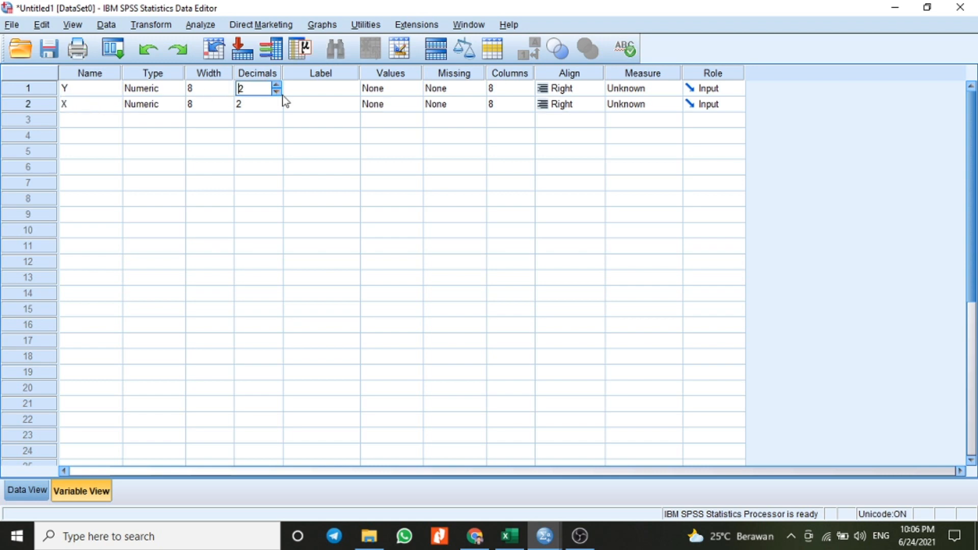
left_click(276, 92)
left_click(276, 93)
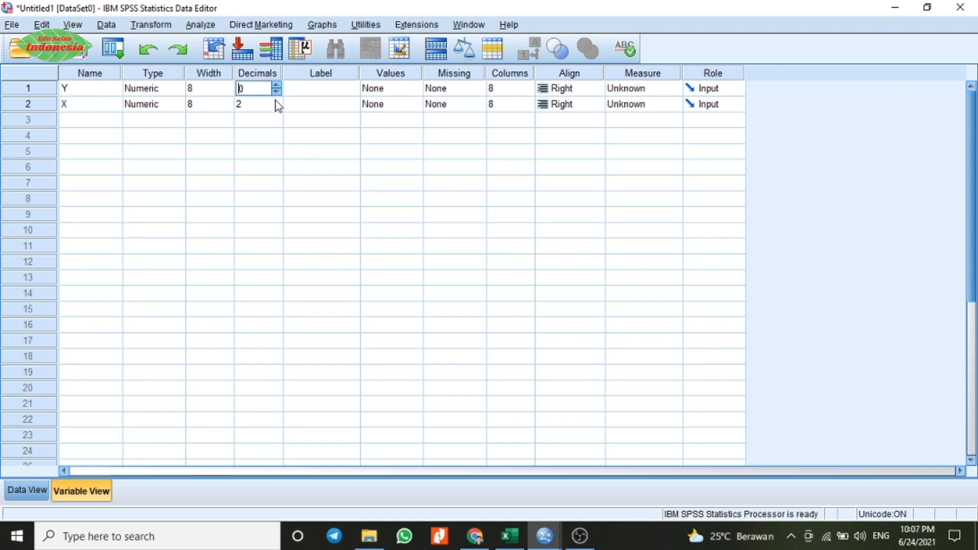
left_click(276, 109)
left_click(276, 109)
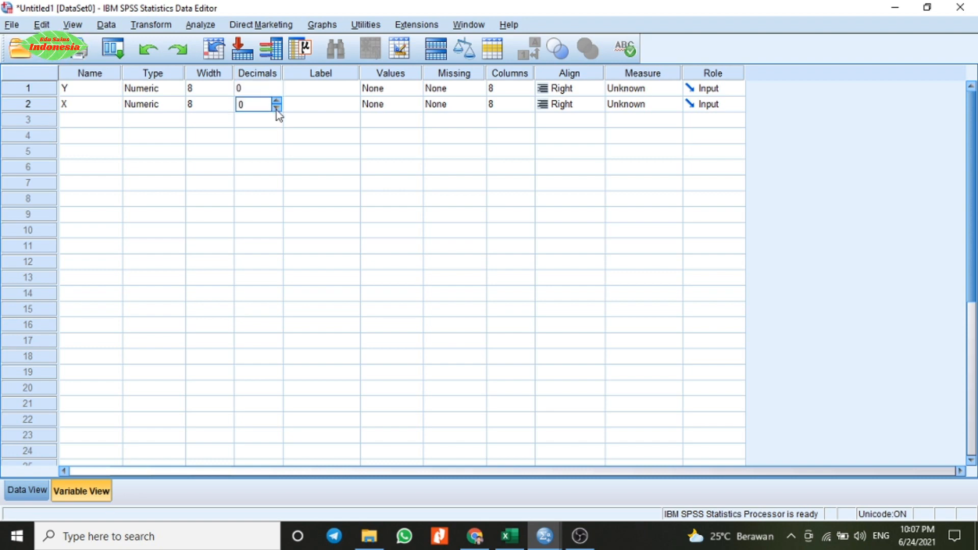
Label variable Y as "Tekanan Darah" and variable X as "Berat Badan"
left_click(336, 93)
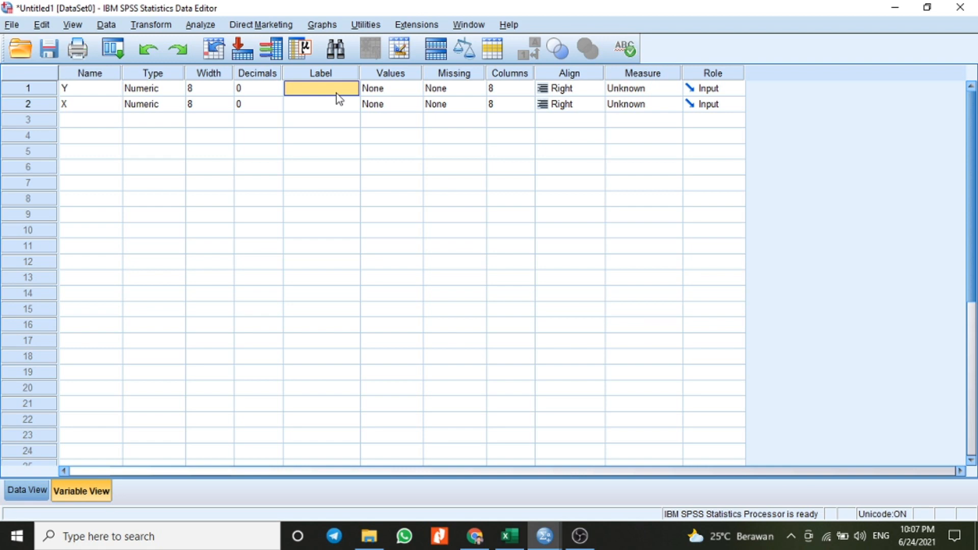
type("Tekana")
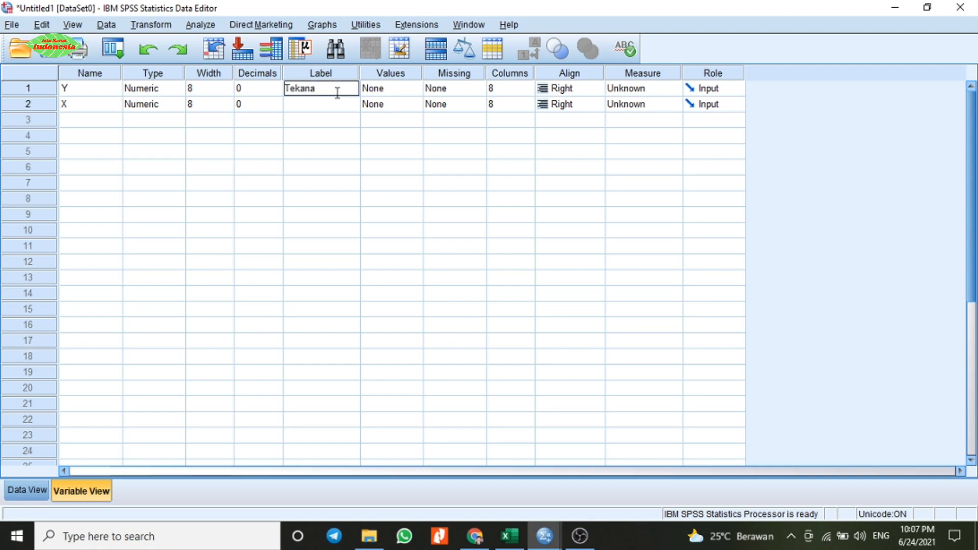
type("n Darah")
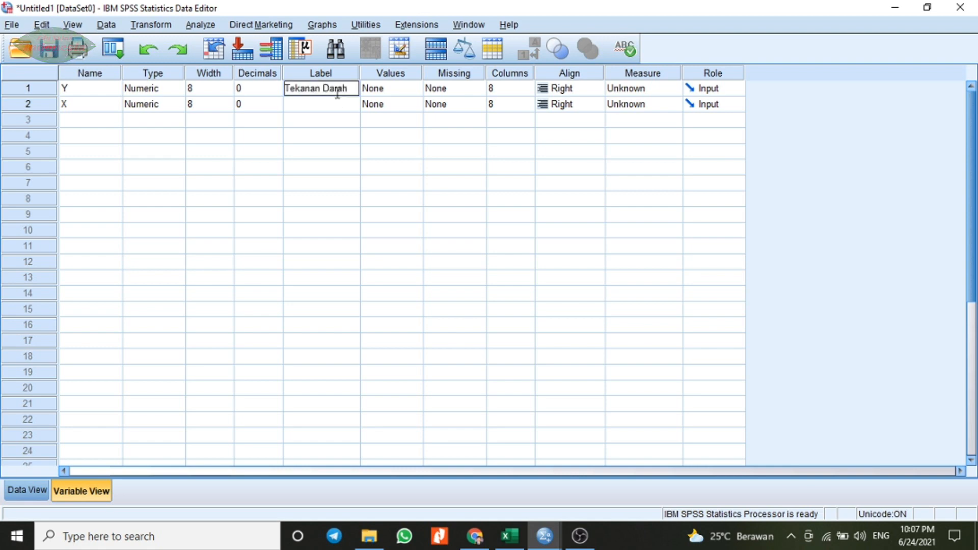
left_click(323, 108)
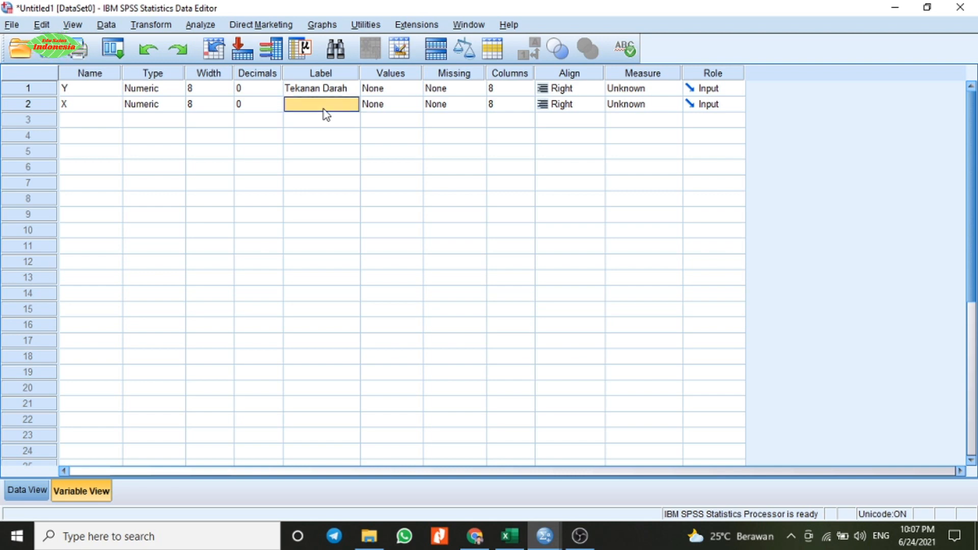
type("Berat Badan")
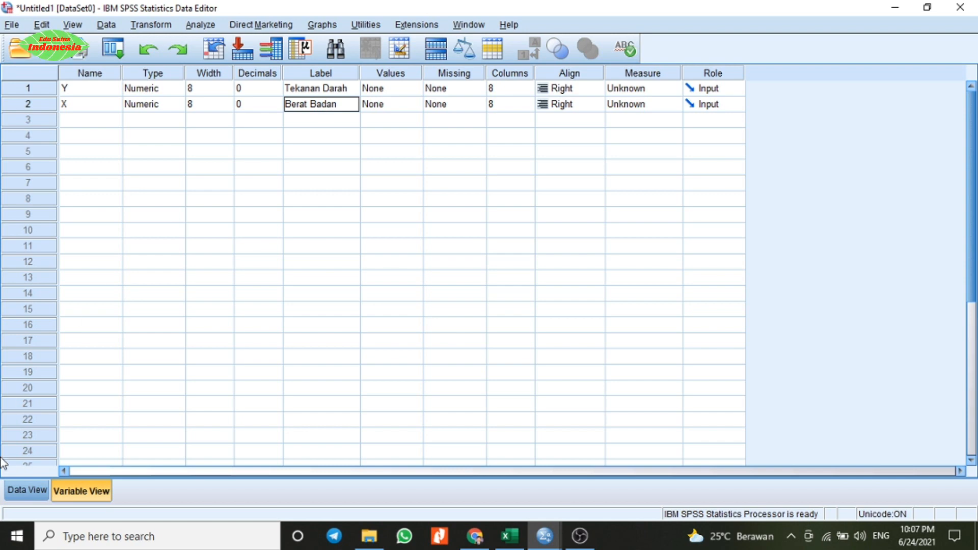
Switch to the Excel workbook and copy the Berat Badan and Tekanan Darah values of all 15 students, cells C5:D19
left_click(44, 486)
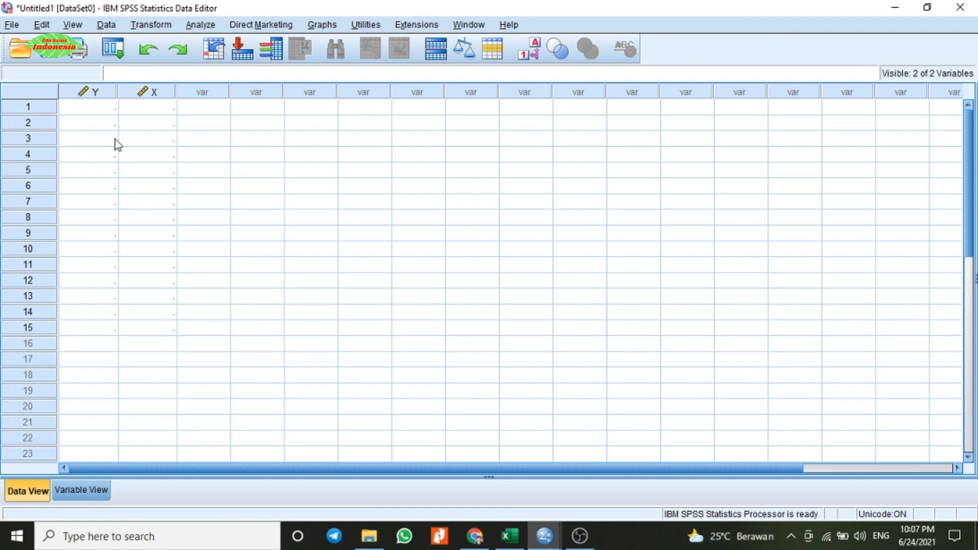
left_click(509, 536)
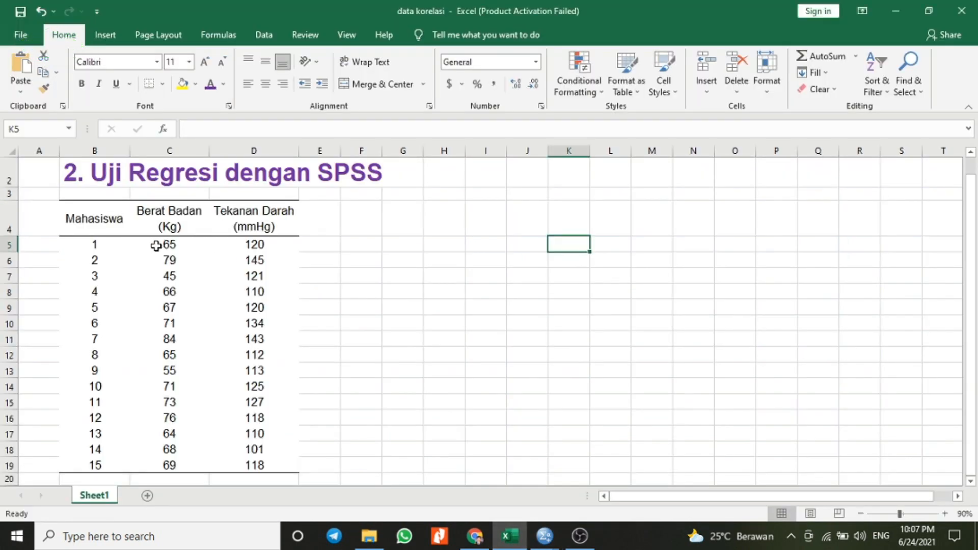
left_click_drag(155, 246, 264, 463)
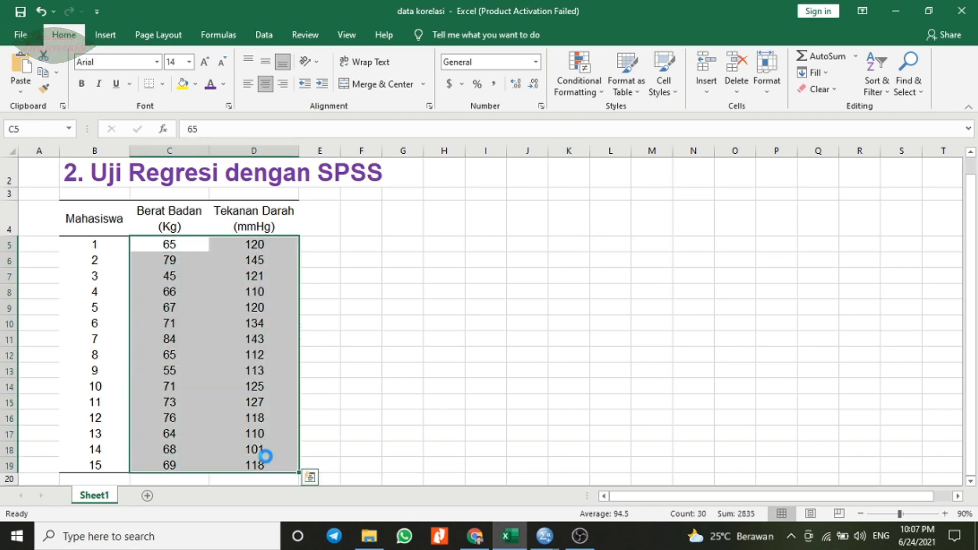
key("ctrl+c")
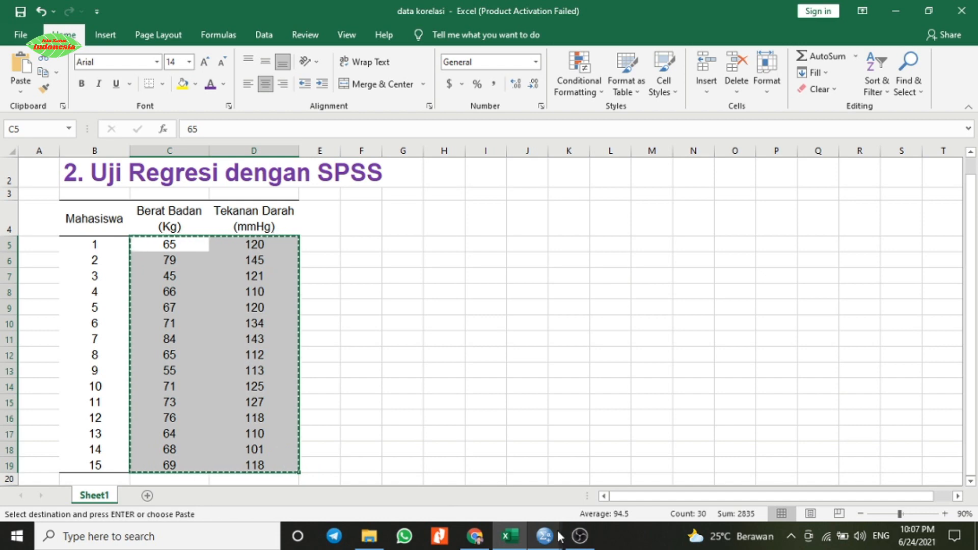
Return to the SPSS Data Editor and paste the copied values into the data grid, starting at row 1 of variable Y
mouse_move(546, 536)
left_click(517, 485)
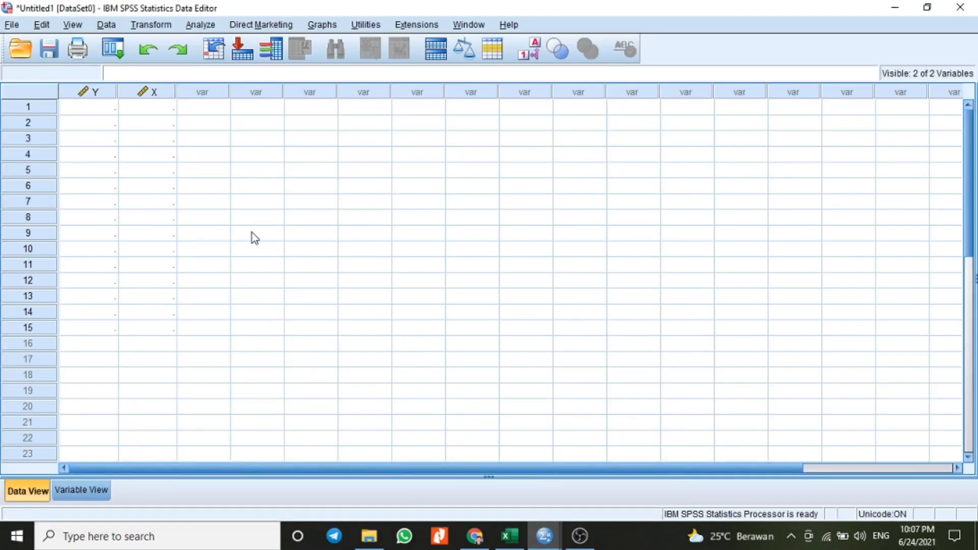
left_click(105, 108)
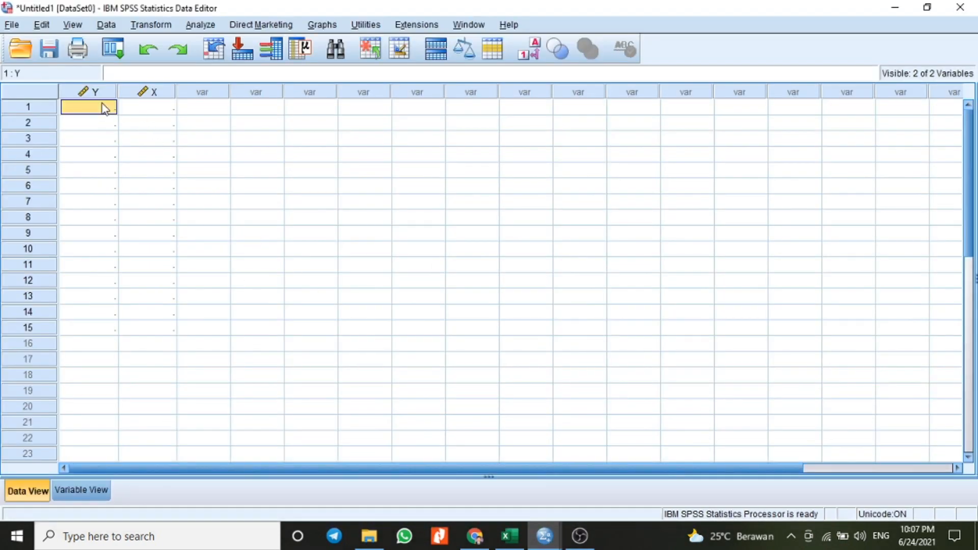
key("ctrl+v")
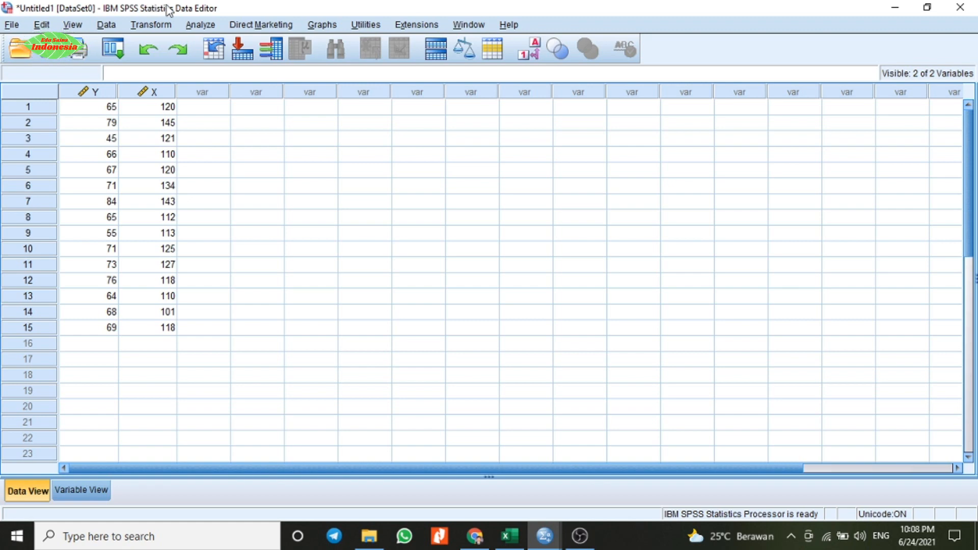
Run a linear regression with Tekanan Darah [Y] as dependent and Berat Badan [X] as independent variable, using the Enter method, and view the output
left_click(207, 27)
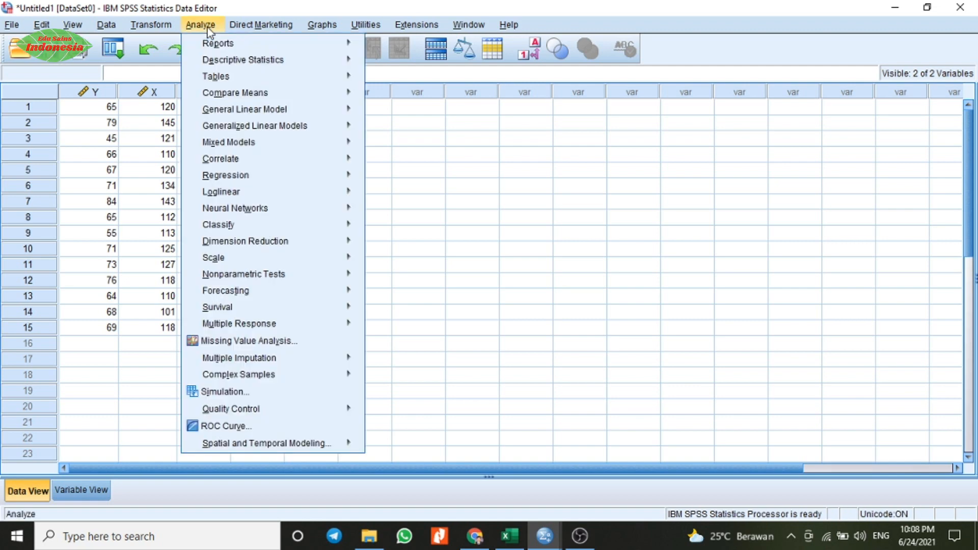
mouse_move(245, 181)
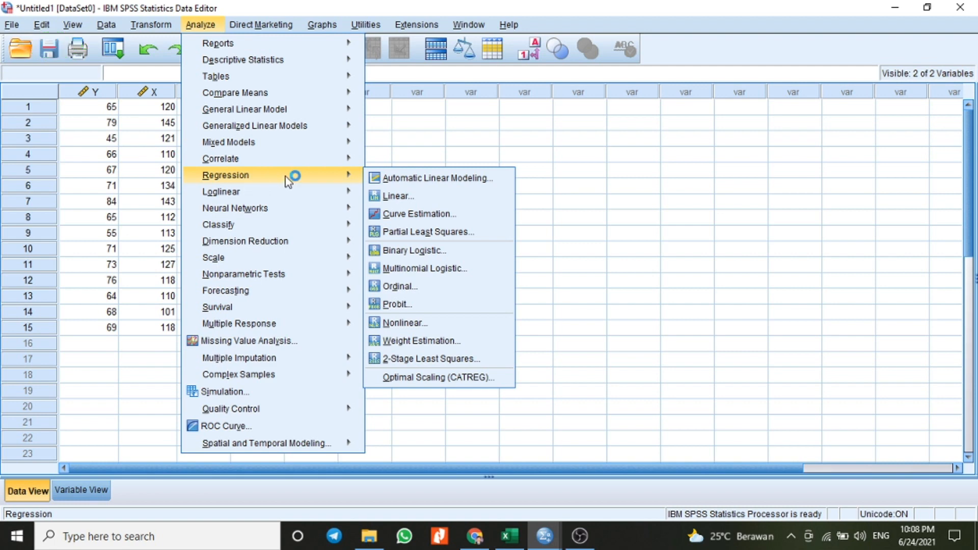
left_click(389, 199)
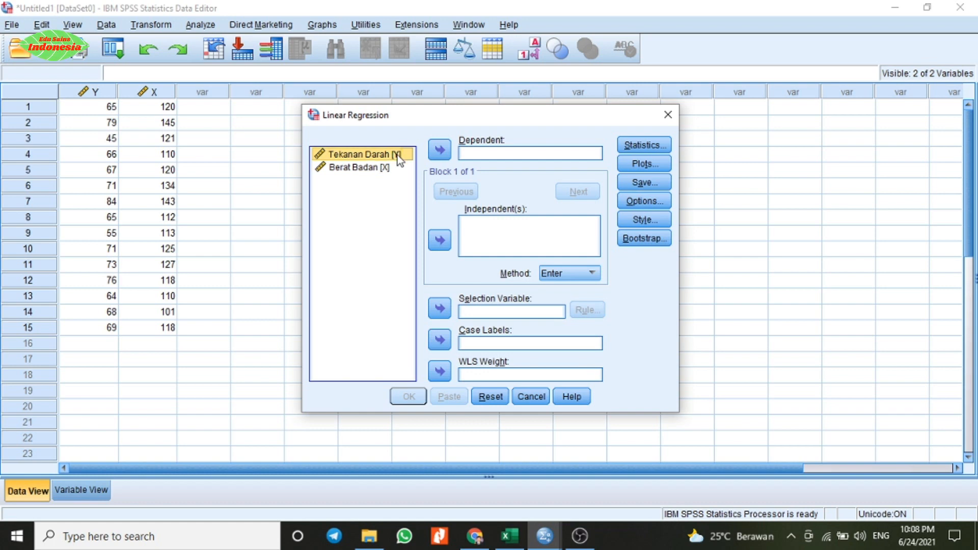
left_click(438, 152)
left_click(363, 152)
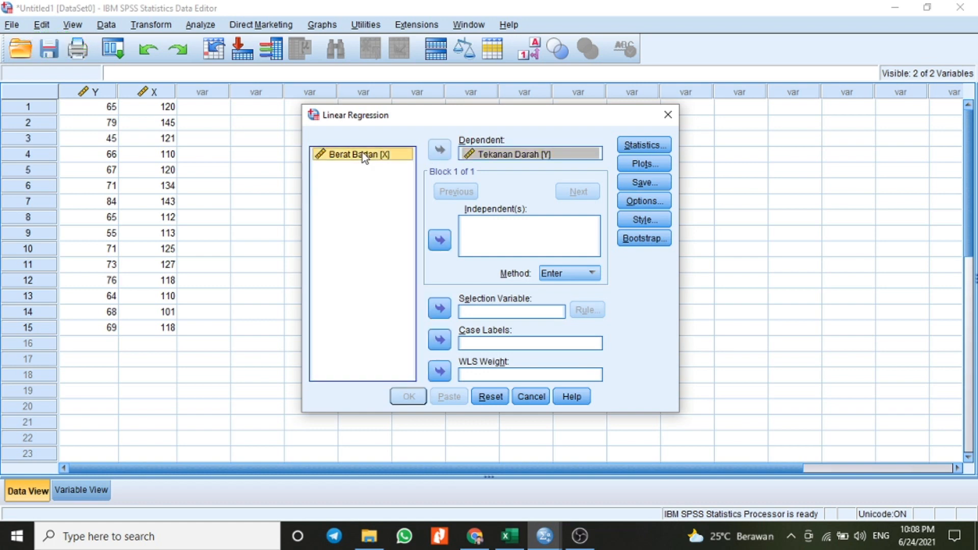
left_click(439, 241)
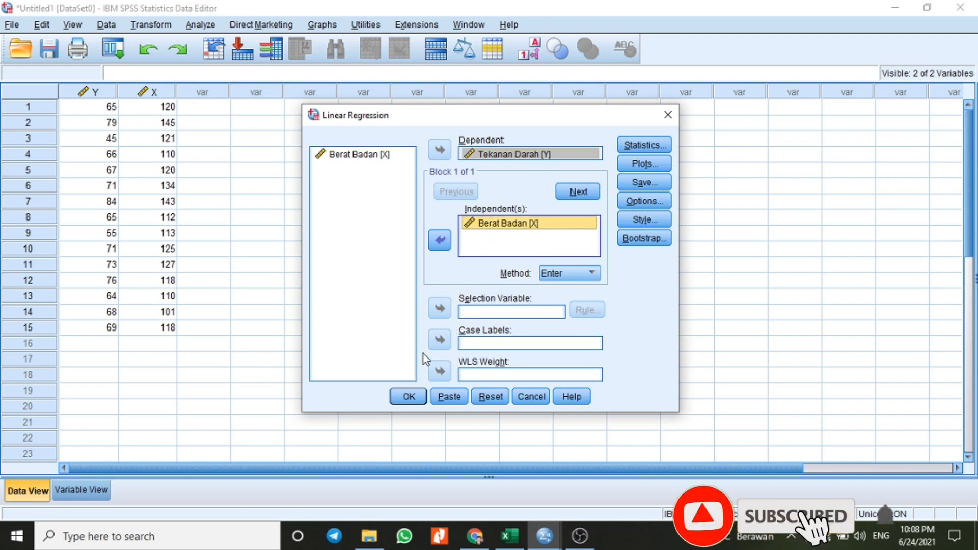
left_click(408, 397)
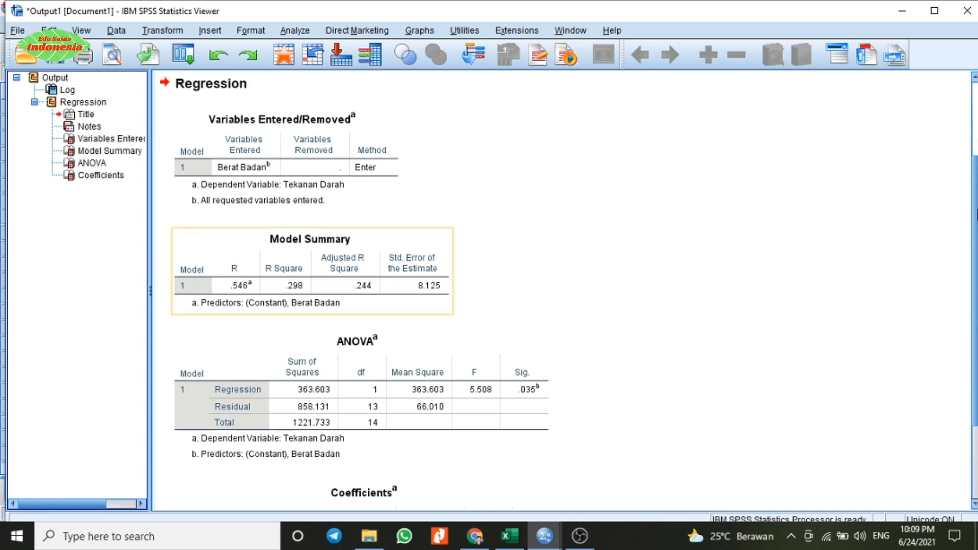
scroll(311, 275, "up", 3)
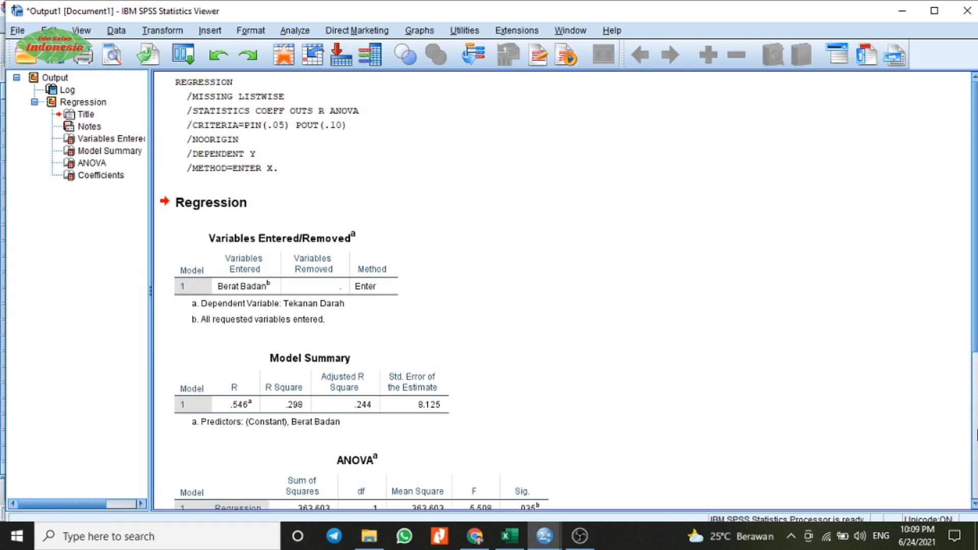
scroll(976, 434, "down", 5)
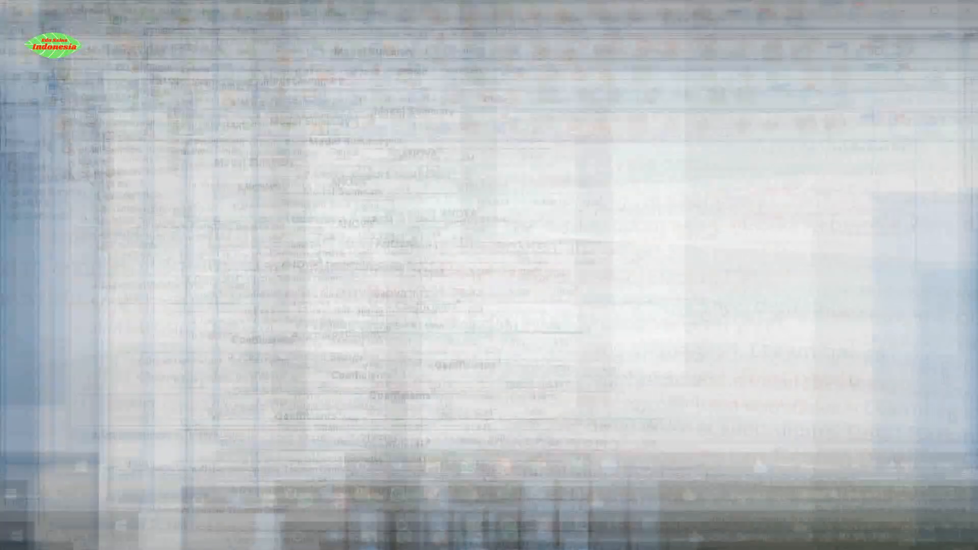